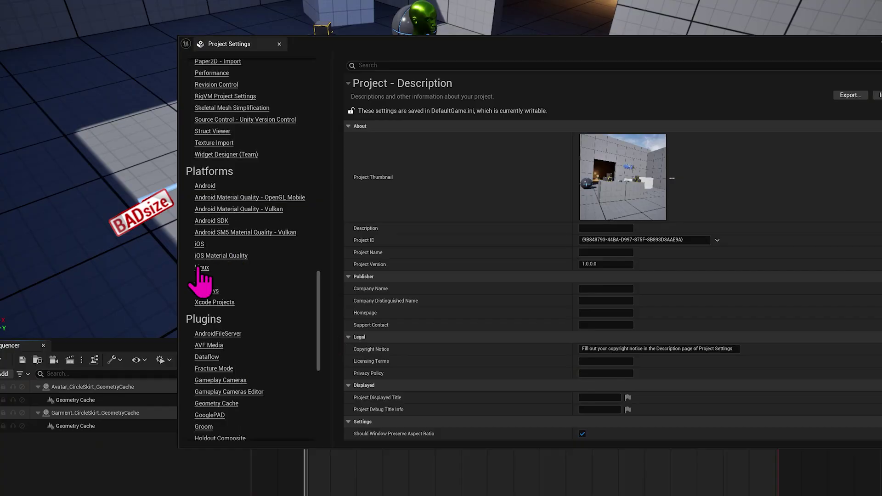
# Step: Keep DirectX 11 as the Windows default RHI and search the settings for transparency
pyautogui.click(206, 290)
pyautogui.click(625, 260)
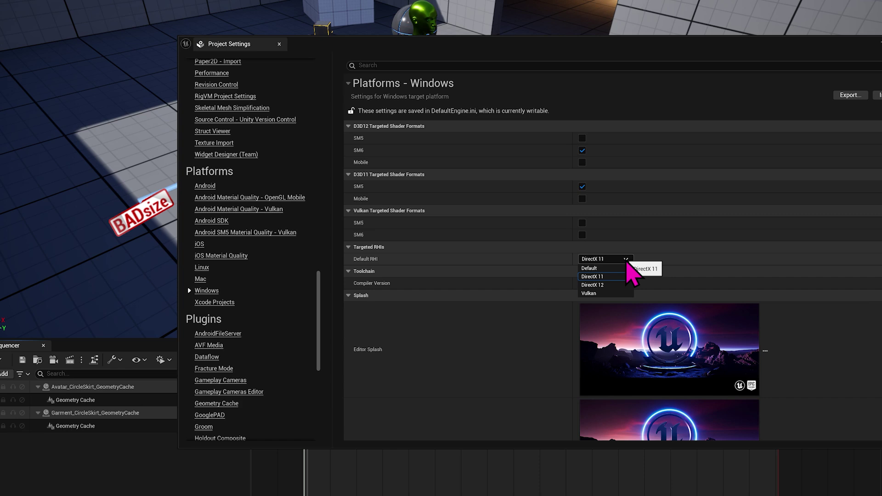
pyautogui.click(607, 277)
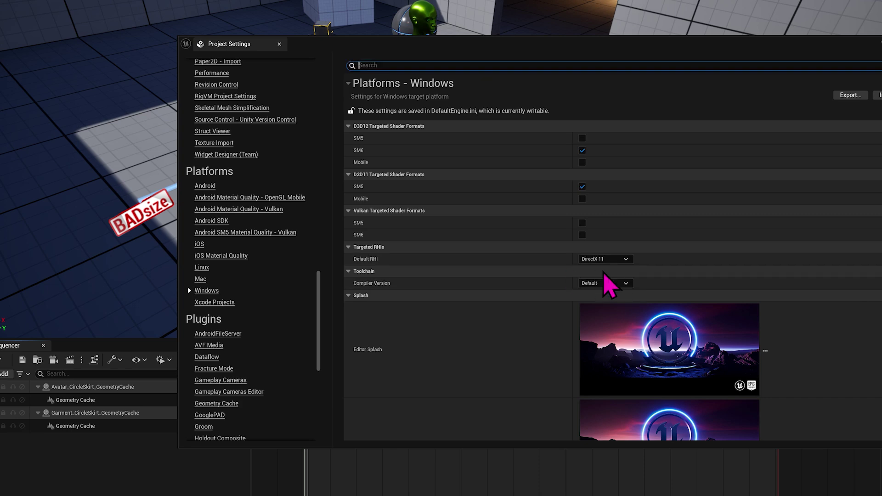
pyautogui.click(390, 63)
pyautogui.write('transparanc')
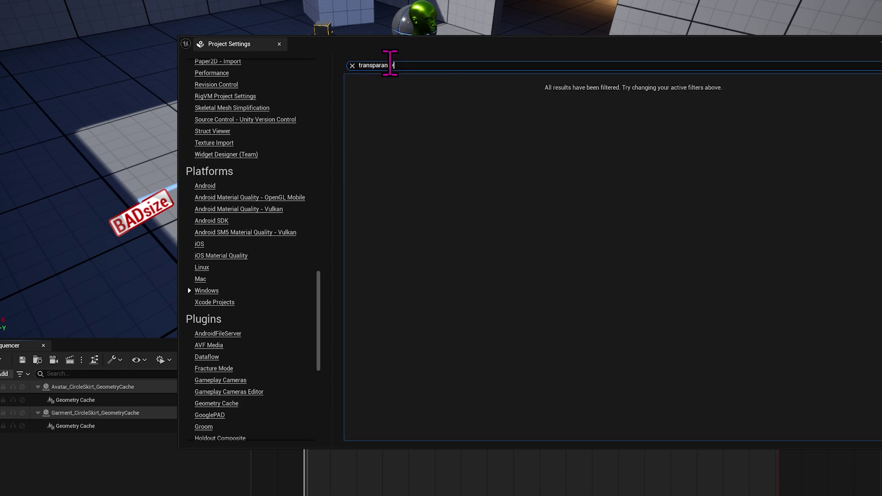
pyautogui.write('ar')
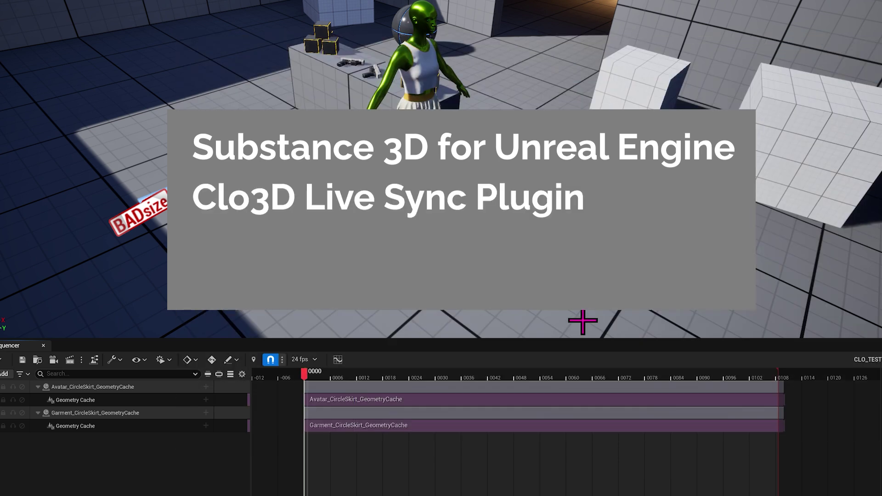
# Step: Scrub the skirt animation's Sequencer playhead to frame 72
pyautogui.moveTo(305, 373); pyautogui.dragTo(304, 404)
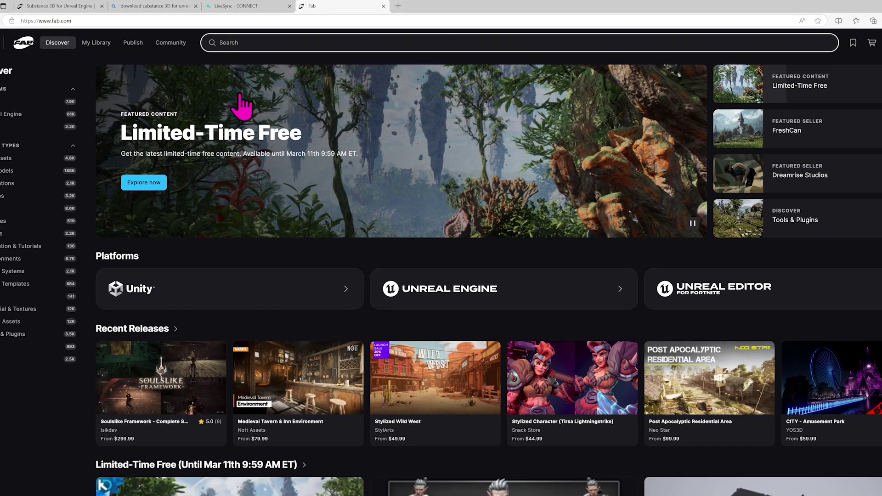
# Step: Search Fab products for 'substance'
pyautogui.click(243, 41)
pyautogui.write('substan')
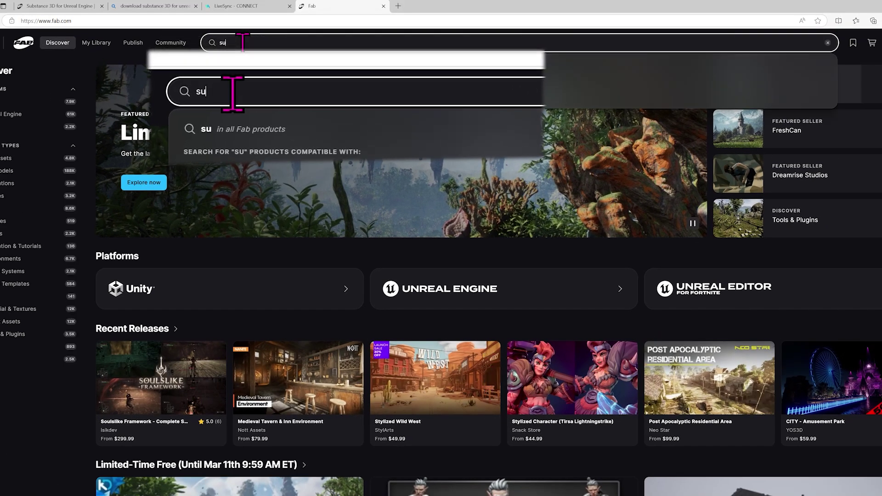
pyautogui.write('ce')
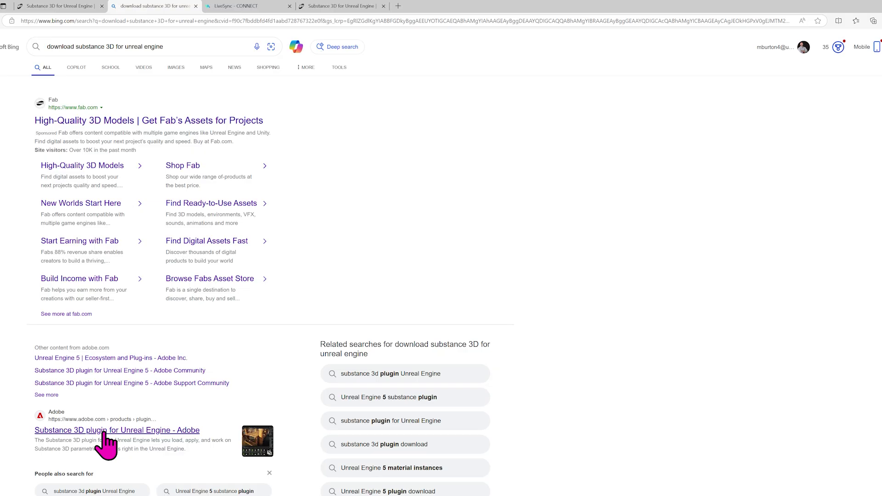
# Step: Open the Adobe Substance 3D plugin's Fab listing, then view the launcher's Library
pyautogui.click(73, 263)
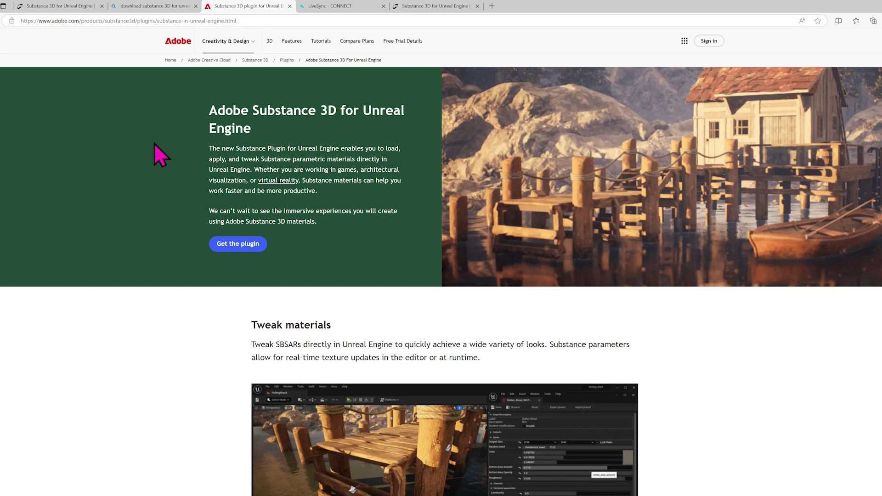
pyautogui.click(239, 21)
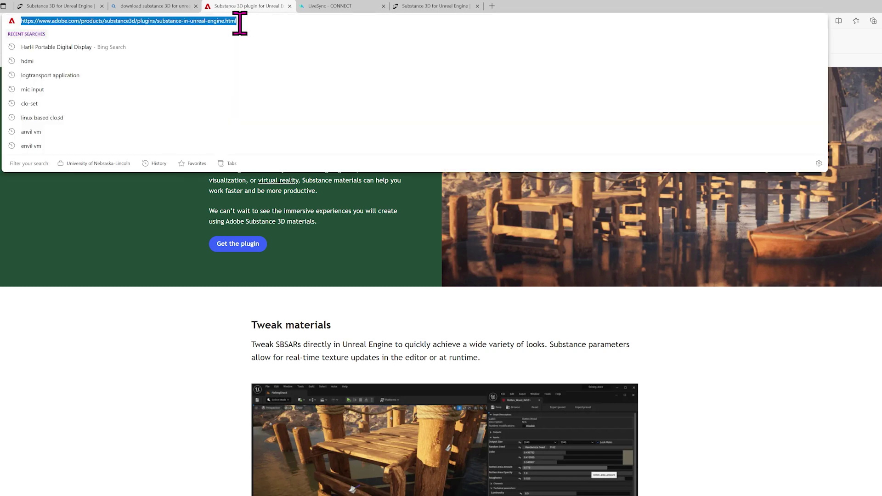
pyautogui.click(182, 294)
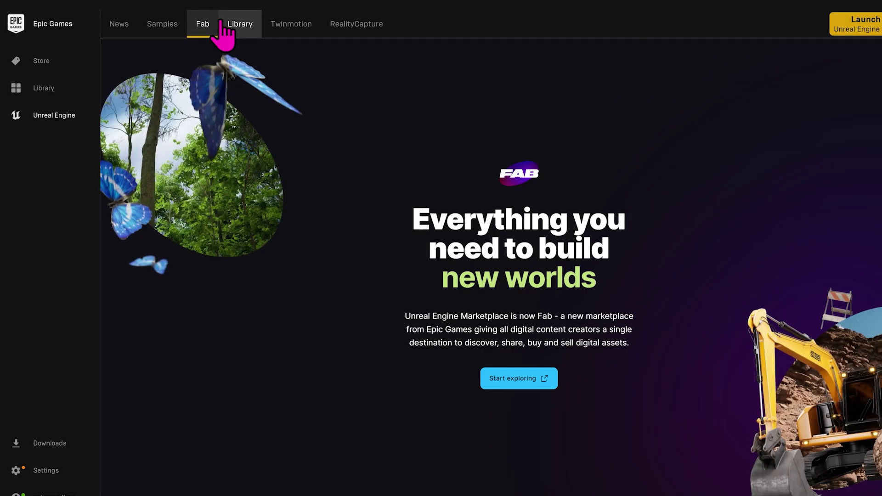
pyautogui.click(236, 26)
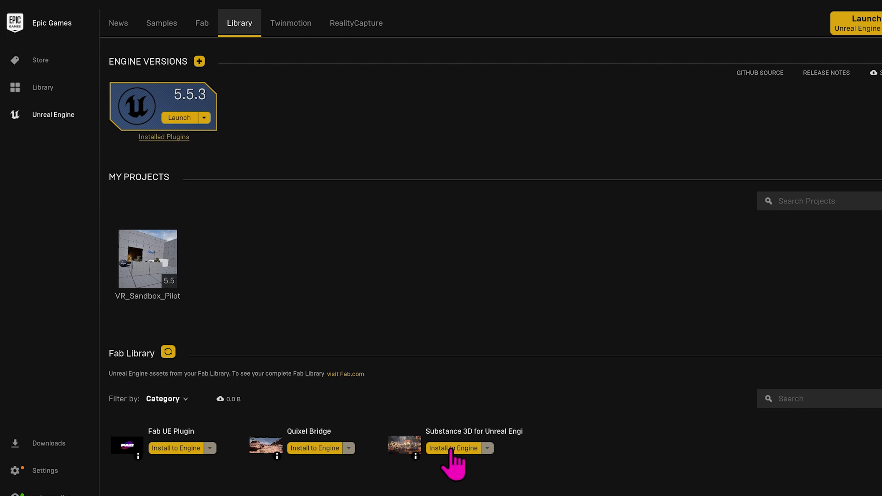
# Step: Review the list of plugins installed for engine 5.5.3 and close it
pyautogui.click(166, 137)
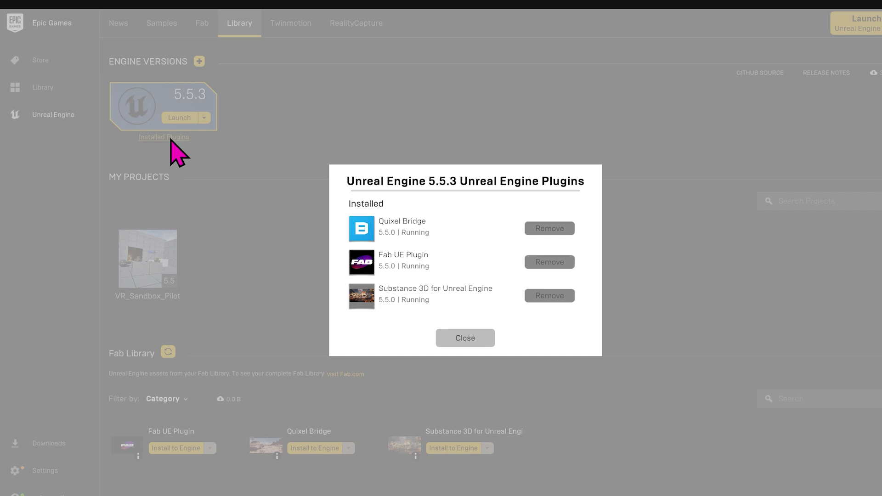
pyautogui.click(460, 340)
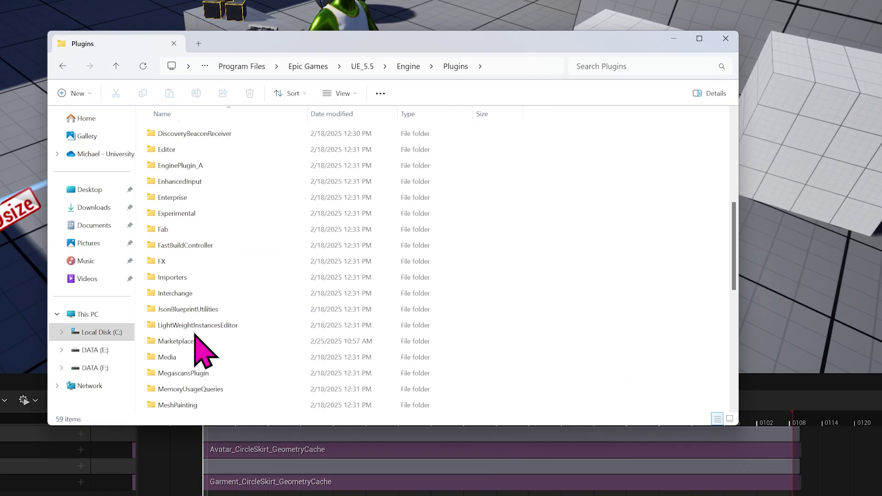
# Step: Open the engine's Marketplace plugins folder in File Explorer
pyautogui.scroll(-2, 182, 405)
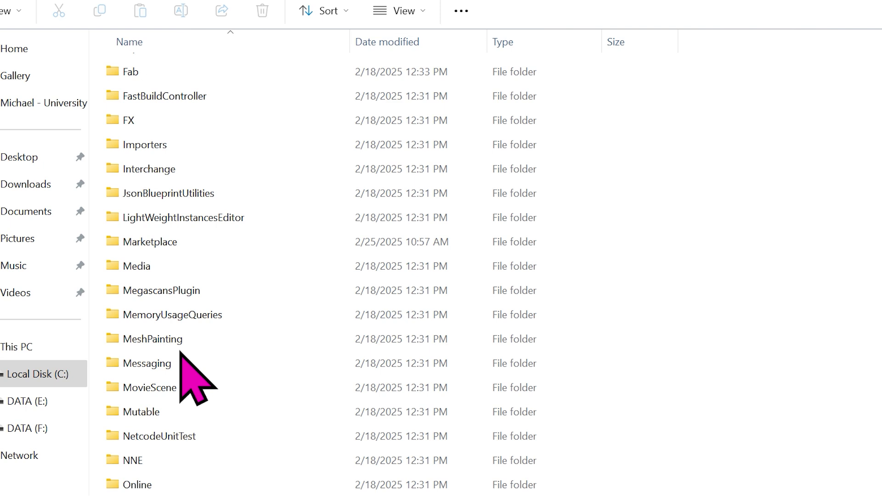
pyautogui.doubleClick(159, 241)
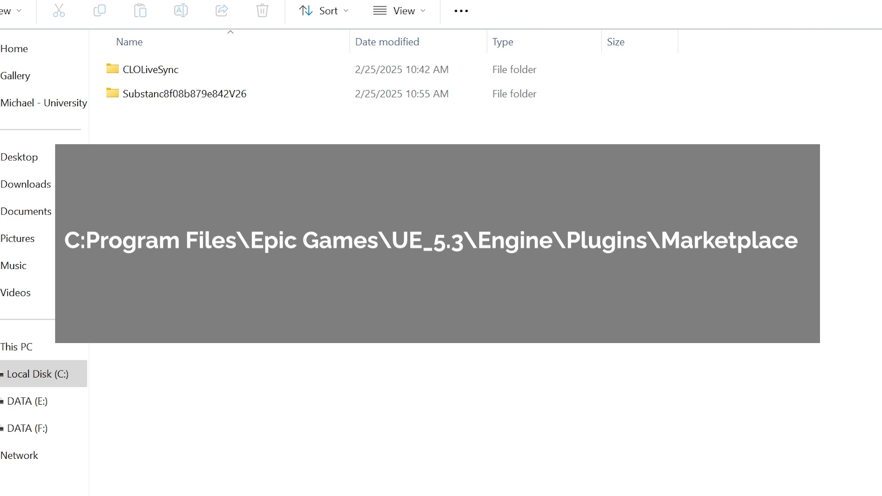
pyautogui.hotkey('alt', 'Tab')
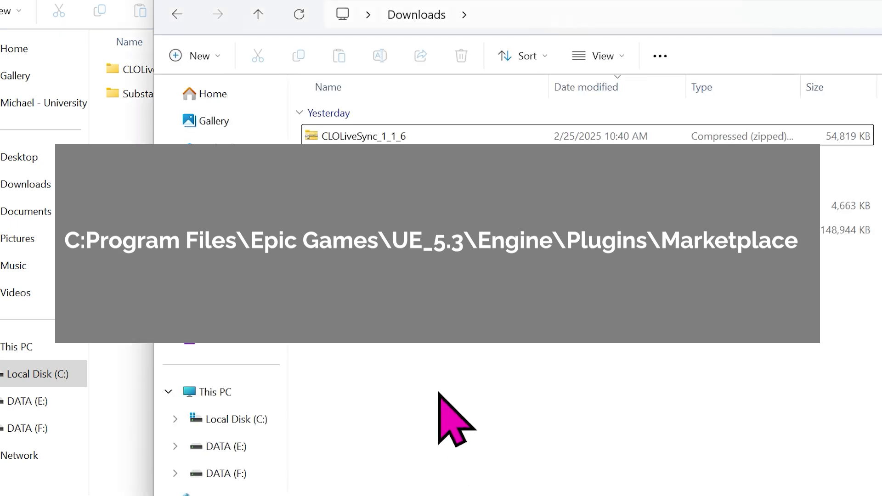
# Step: Extract All from the CLOLiveSync_1_1_6 zip and close the Downloads window
pyautogui.click(317, 138)
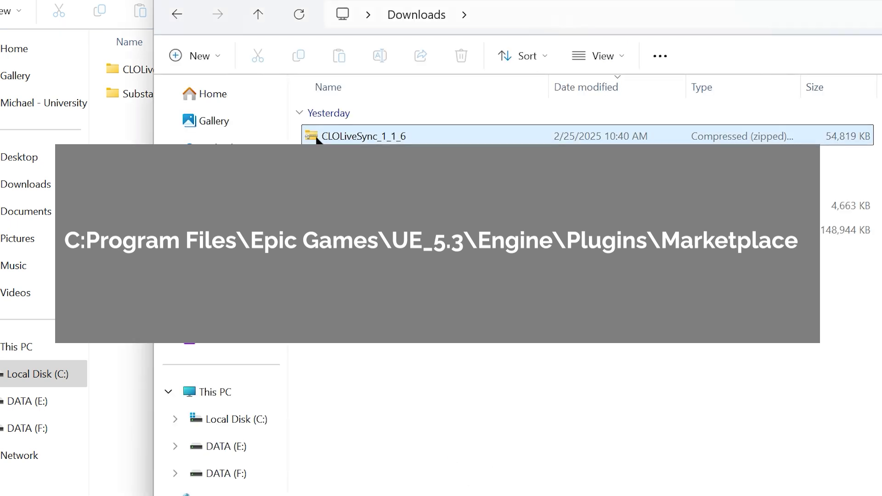
pyautogui.rightClick(395, 133)
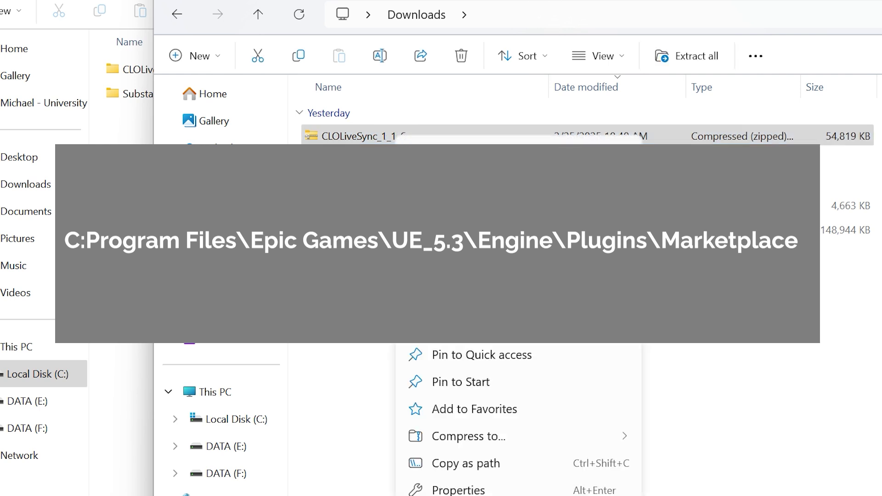
pyautogui.click(316, 136)
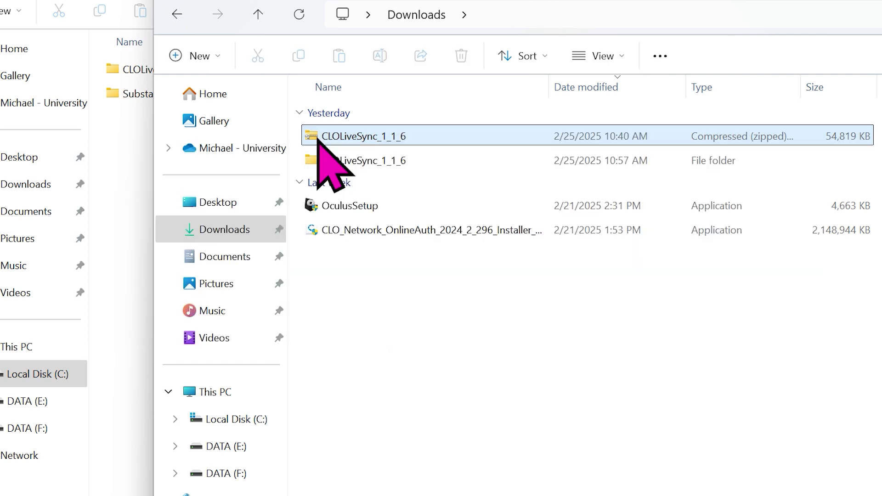
pyautogui.rightClick(396, 137)
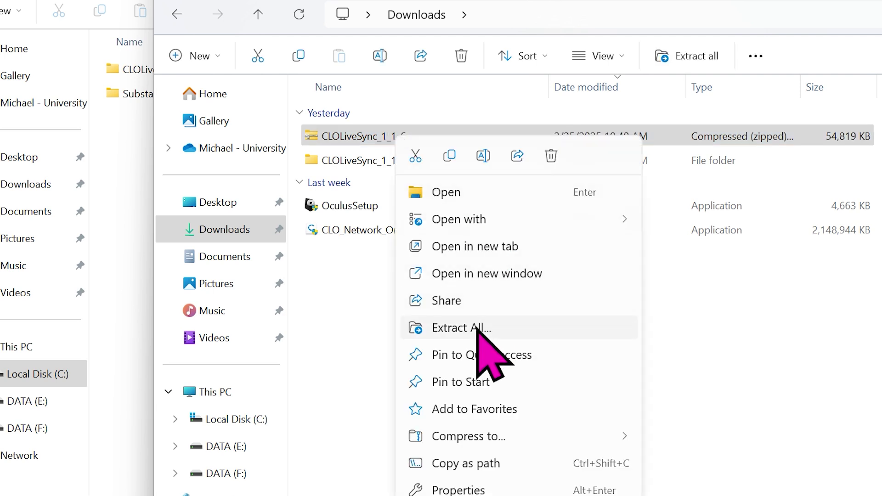
pyautogui.click(377, 267)
pyautogui.click(350, 160)
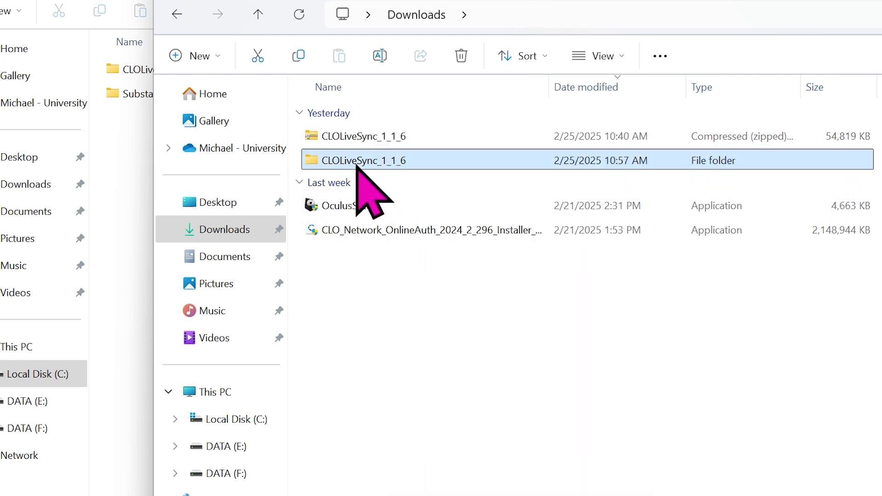
pyautogui.click(432, 5)
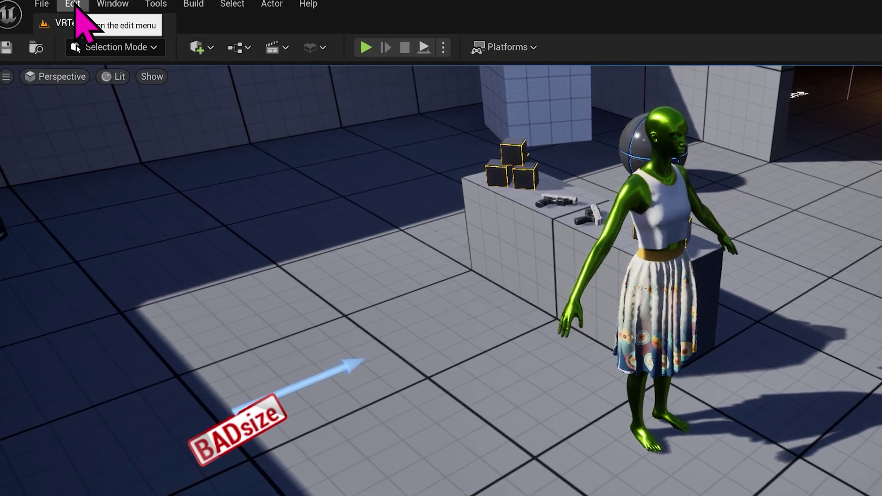
pyautogui.click(76, 6)
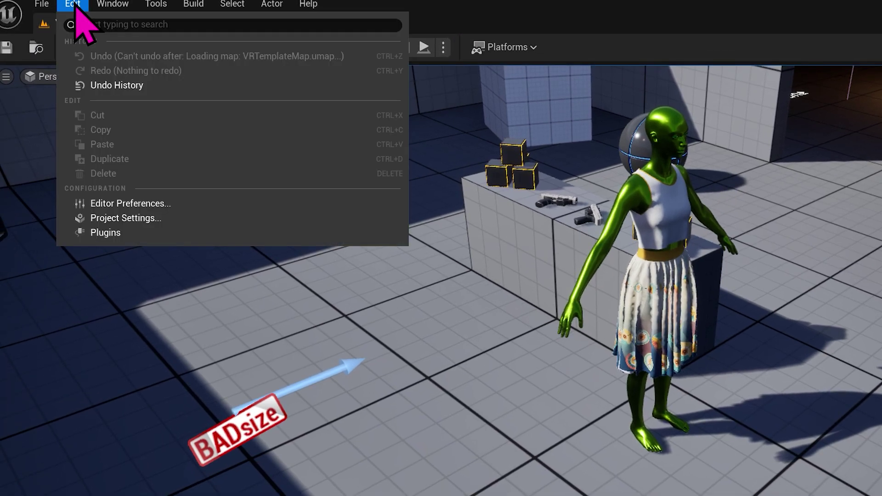
pyautogui.click(103, 232)
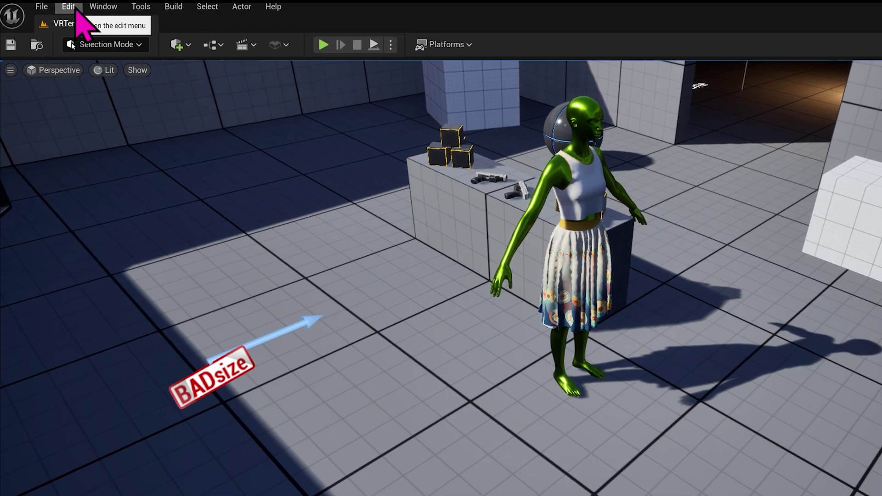
# Step: Open Edit > Project Settings and leave Platforms > Windows Default RHI at DirectX 11
pyautogui.click(50, 5)
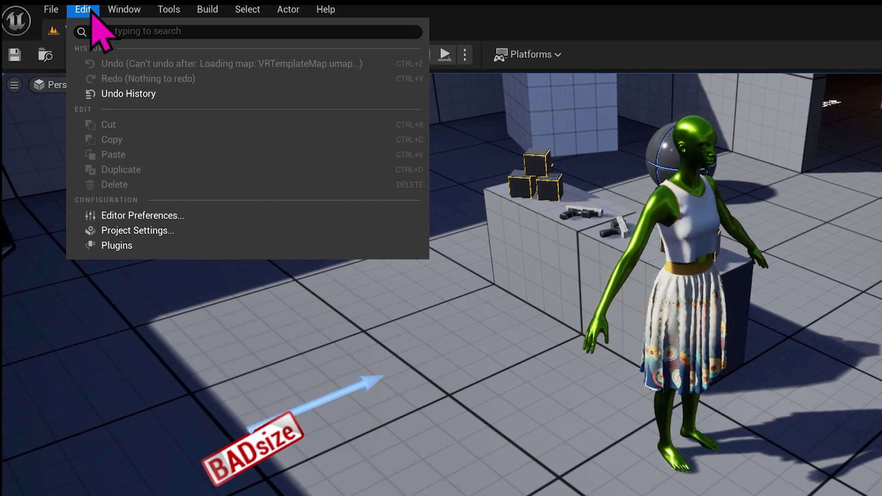
pyautogui.click(129, 230)
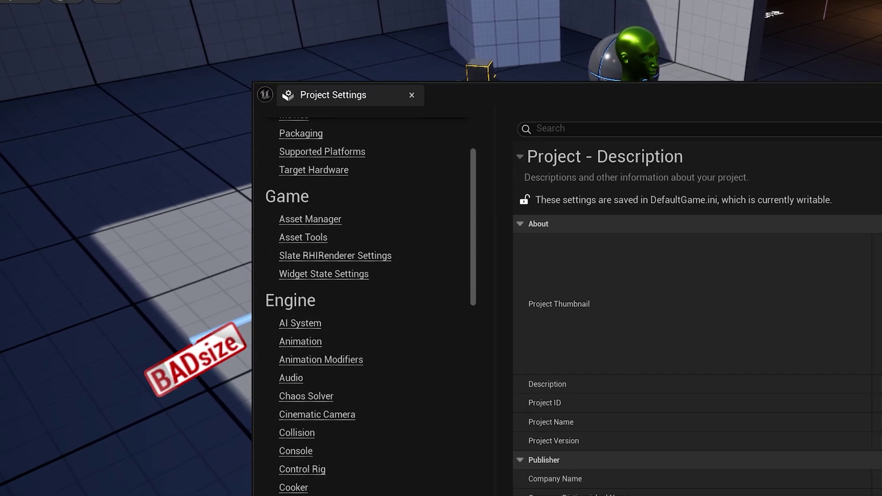
pyautogui.scroll(-20, 351, 494)
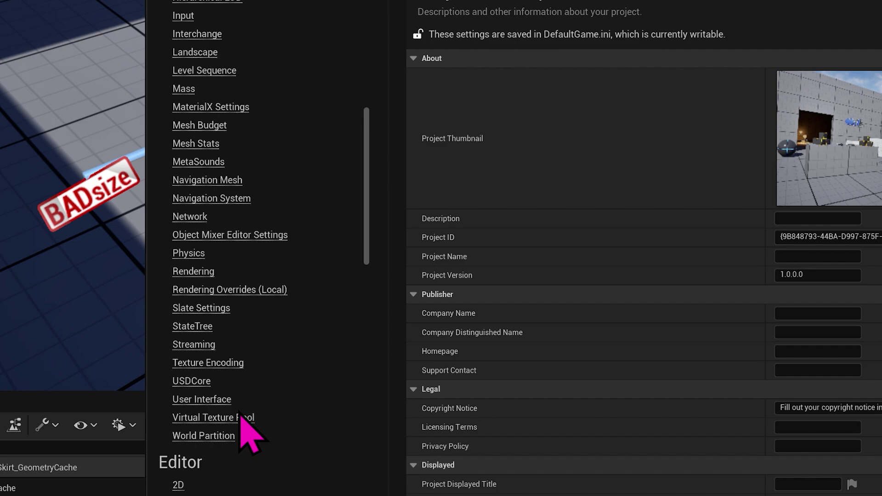
pyautogui.scroll(-20, 237, 413)
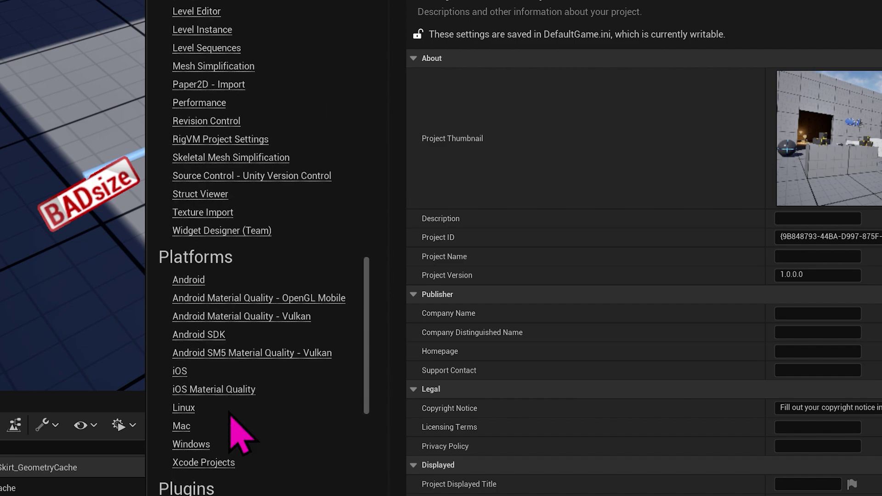
pyautogui.click(192, 317)
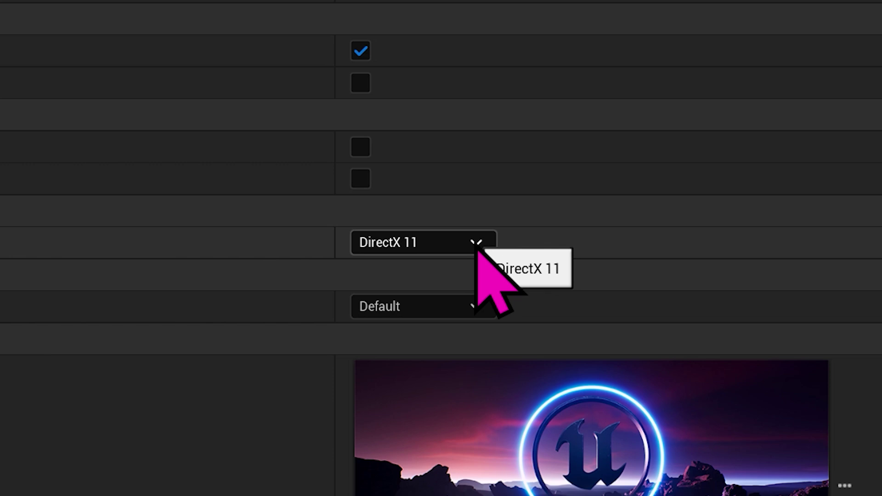
pyautogui.click(651, 258)
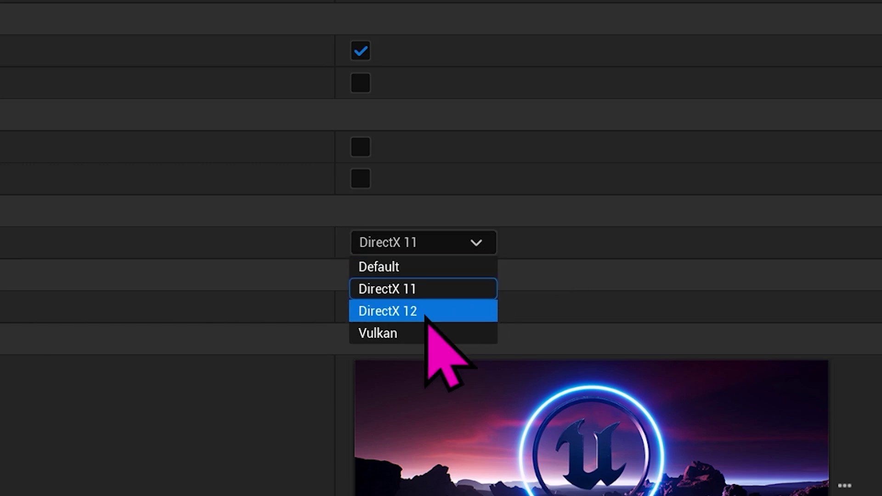
pyautogui.click(440, 294)
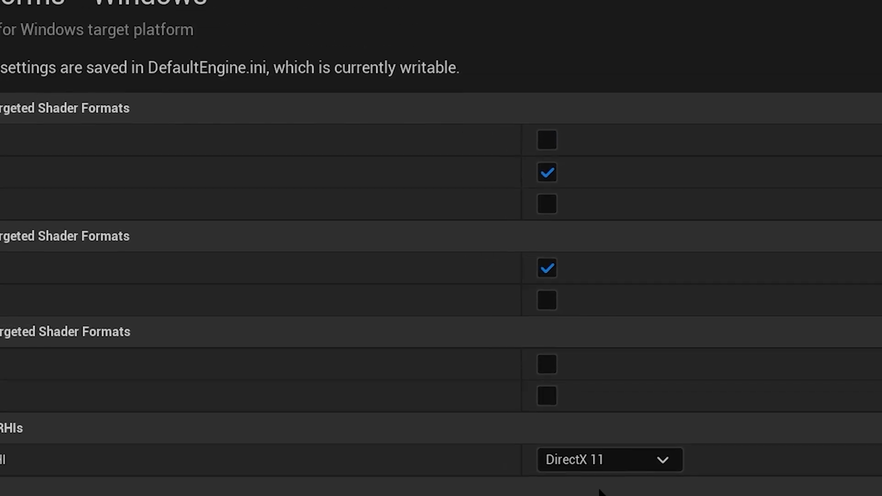
pyautogui.click(188, 74)
# Step: Filter Project Settings by 'transpar' to find the order-independent transparency option
pyautogui.write('trans')
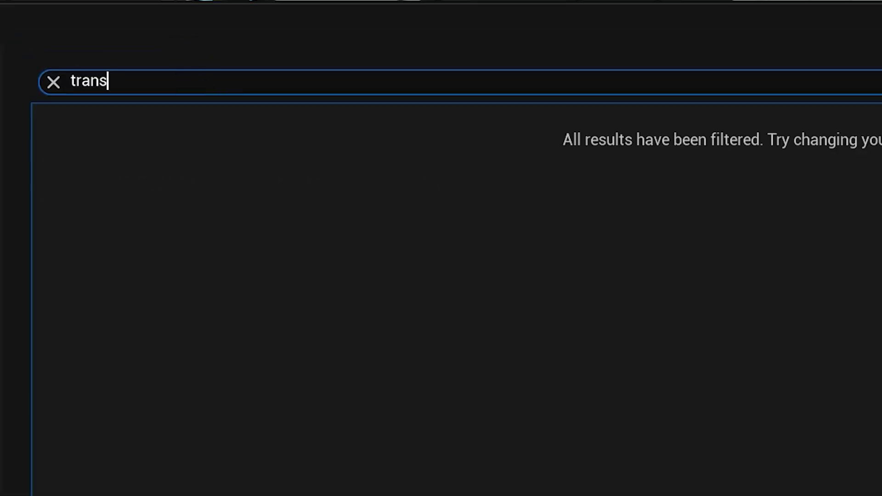
pyautogui.write('par')
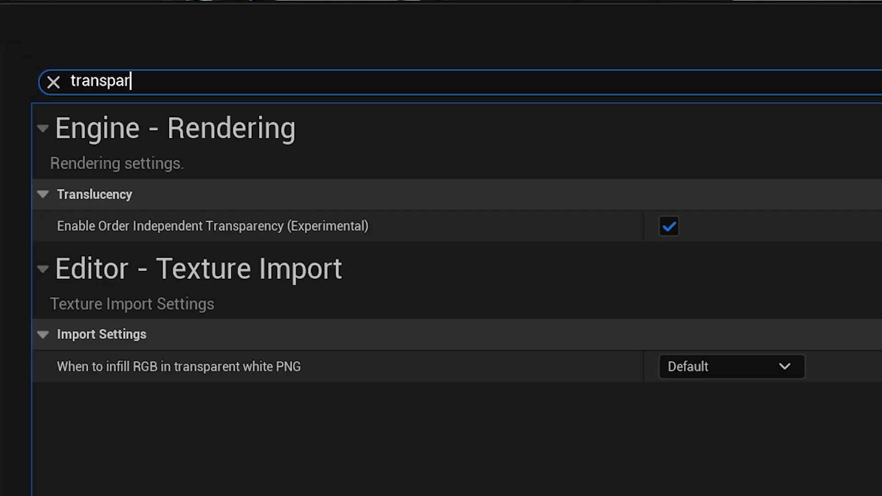